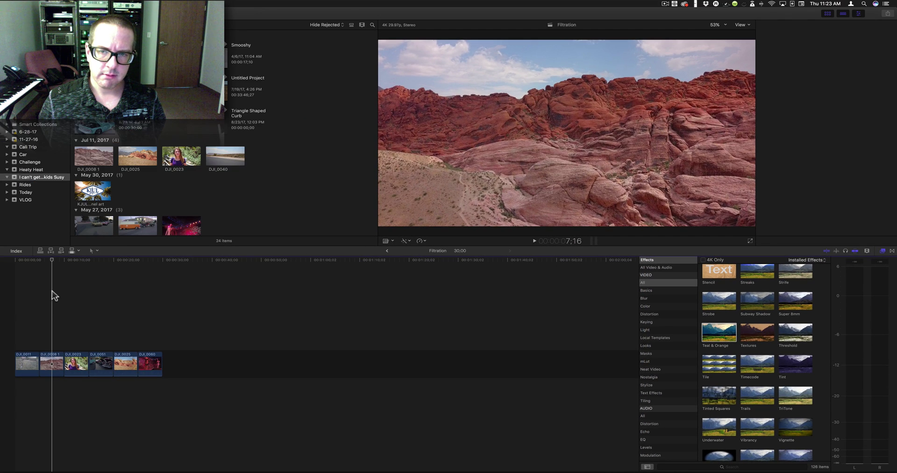
Apply Super 8mm to the red-rock clip DJI_0008 1, then toggle it off and on to compare.
key(super+4)
drag(797, 301, 49, 363)
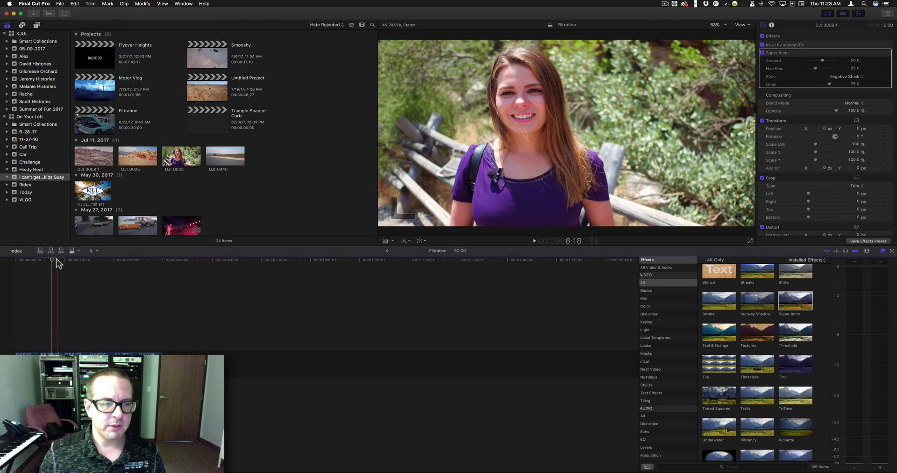
click(47, 354)
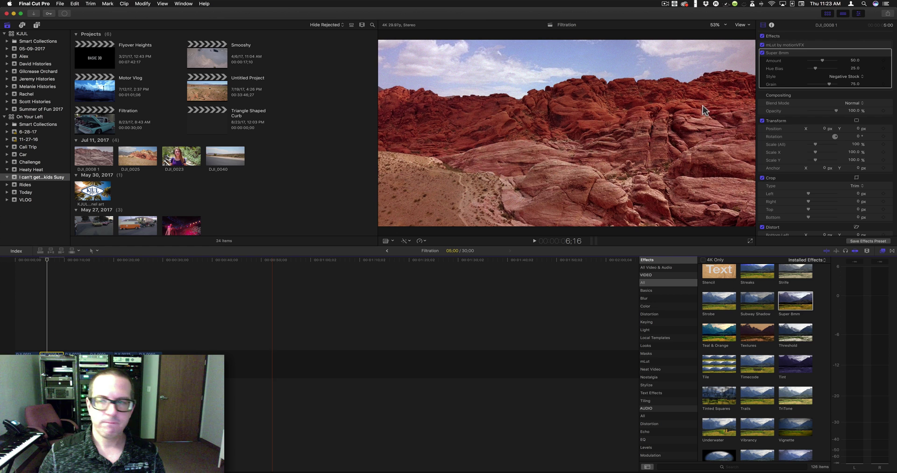
click(762, 52)
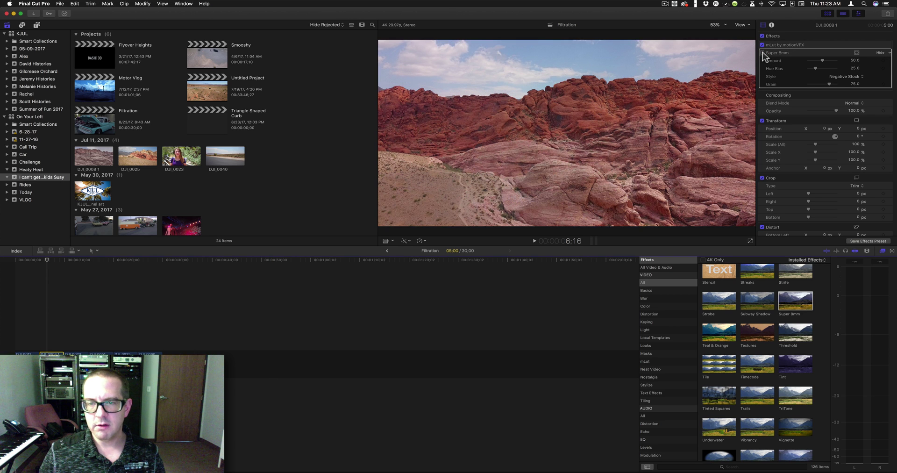
click(762, 53)
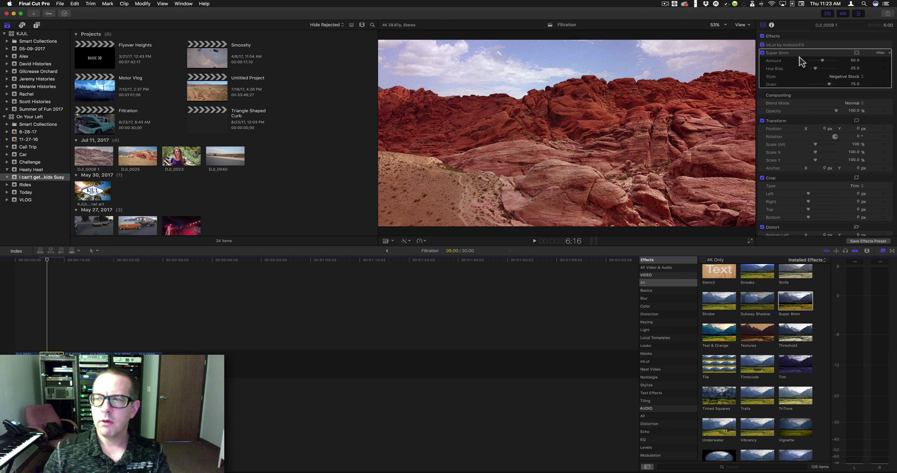
Drop the Super 8mm Amount to 0, then raise it to 100.
drag(821, 62, 795, 65)
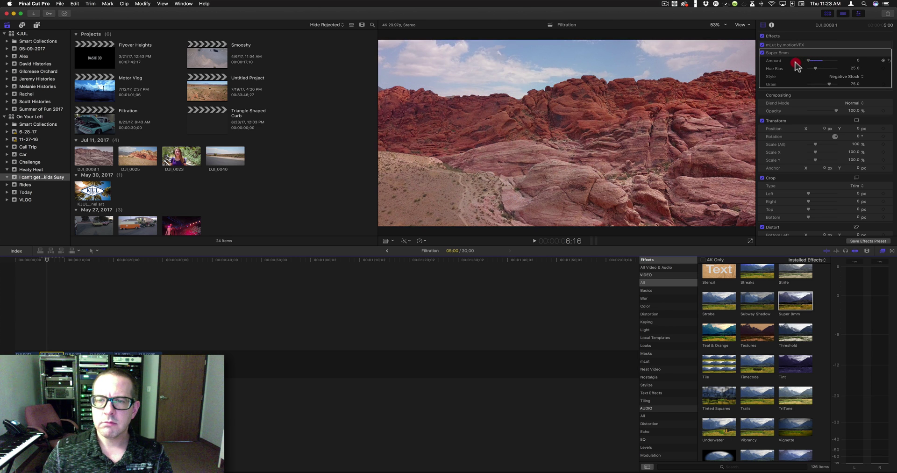
click(762, 53)
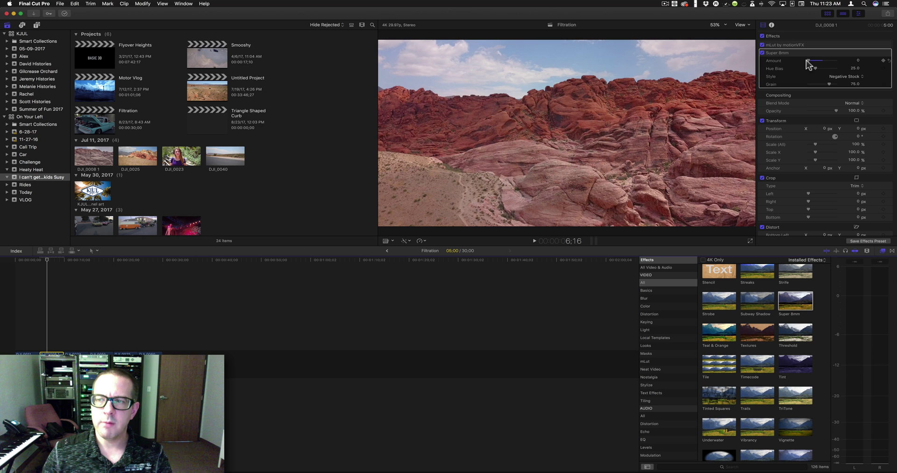
click(808, 61)
drag(808, 61, 853, 61)
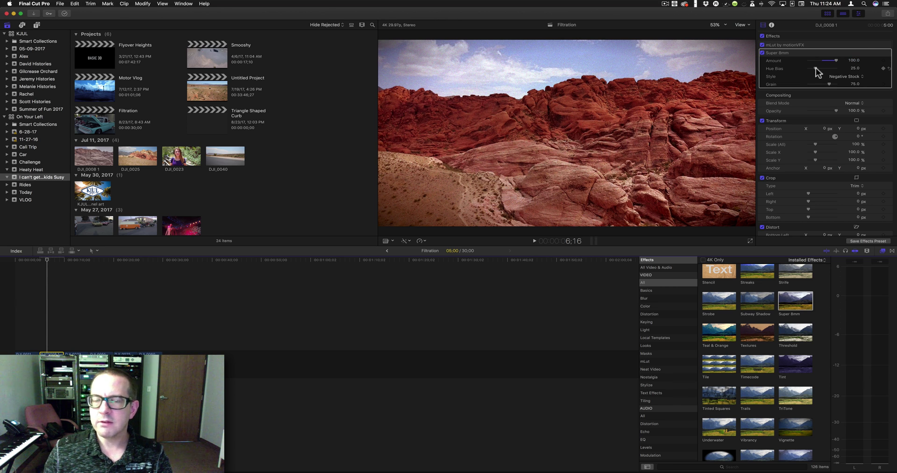
Try Super 8mm Hue Bias values from orange to magenta, returning toward natural red-orange.
drag(816, 68, 836, 67)
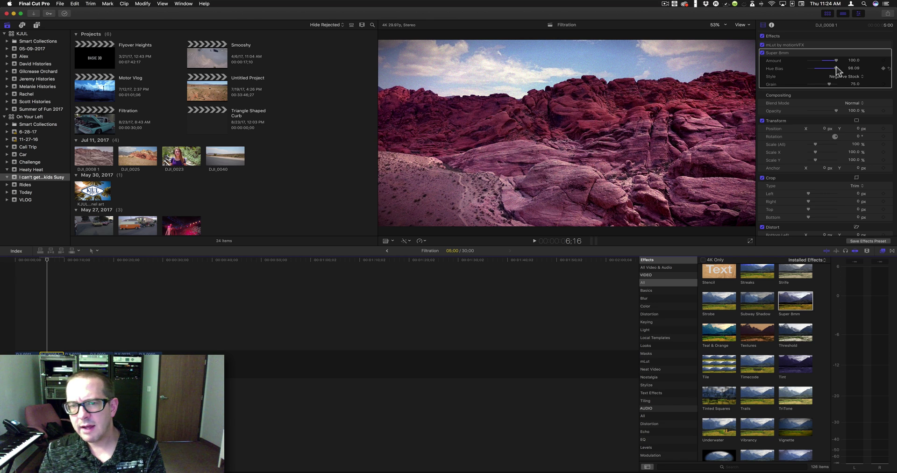
drag(836, 70, 804, 70)
click(804, 68)
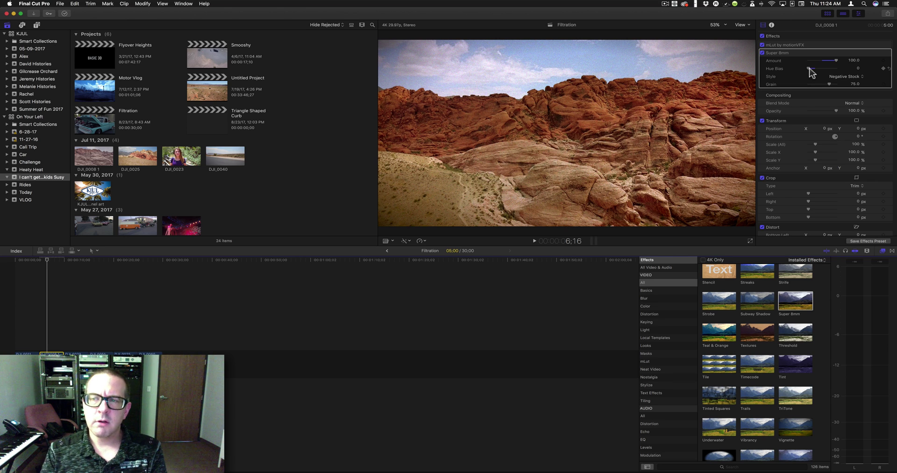
drag(810, 70, 805, 73)
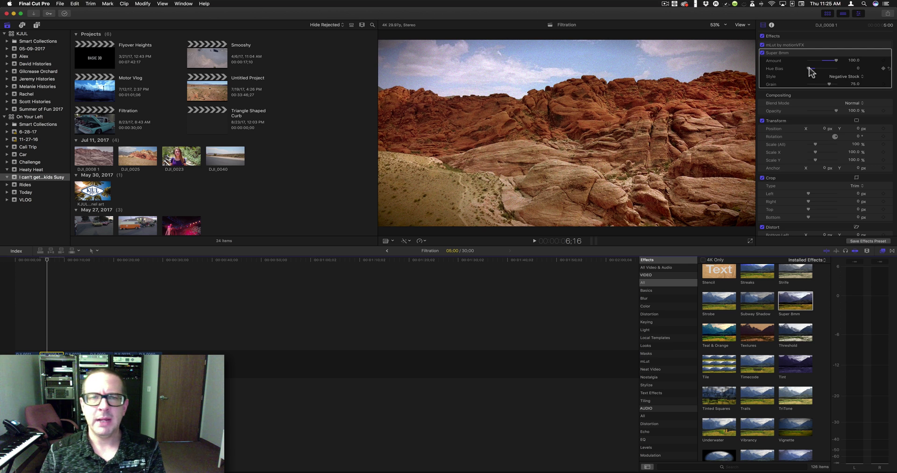
drag(810, 69, 859, 72)
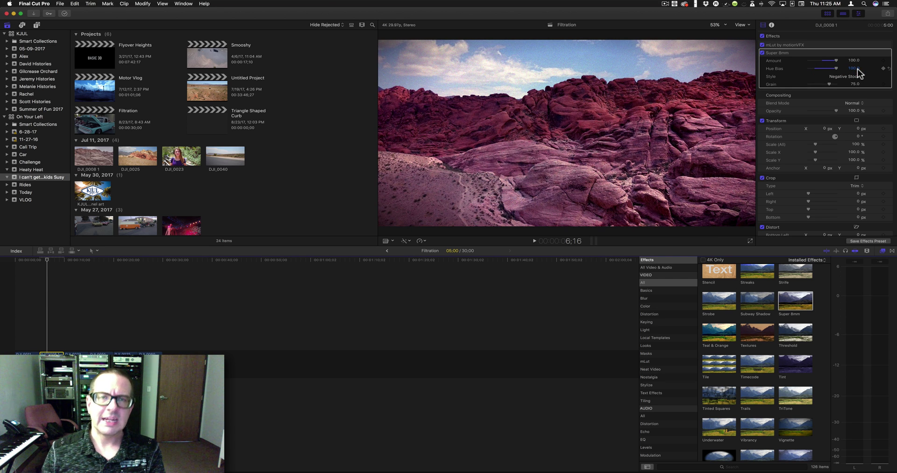
drag(858, 72, 831, 70)
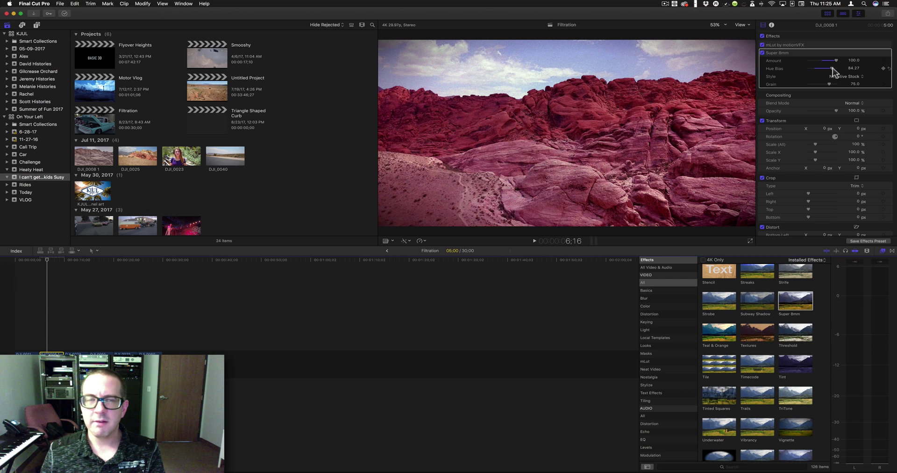
drag(833, 68, 810, 73)
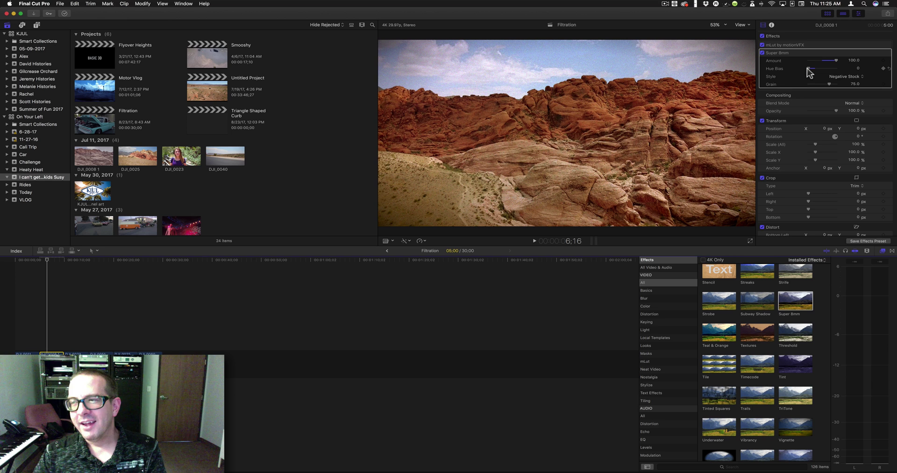
Raise Hue Bias to about 21 and show the Super 8mm Style film stock choices.
drag(810, 72, 815, 71)
click(841, 76)
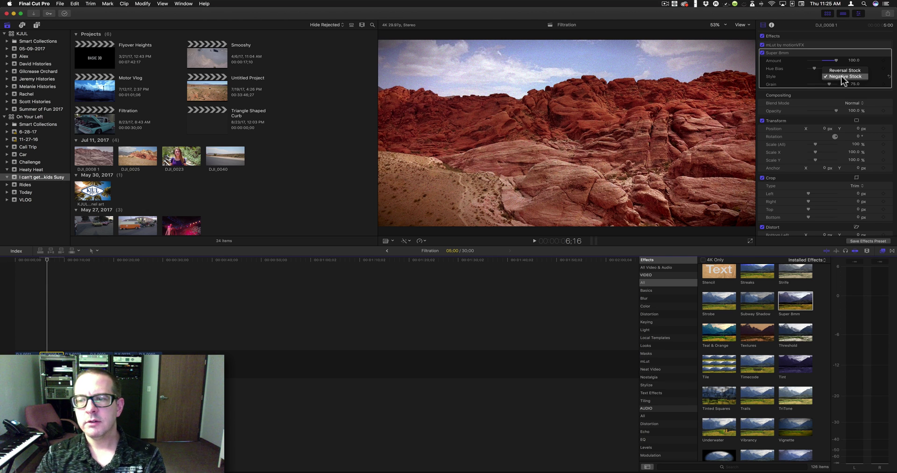
Search the effects for Negative, test it on the red-rock clip, then remove it.
click(746, 466)
click(747, 467)
text(r)
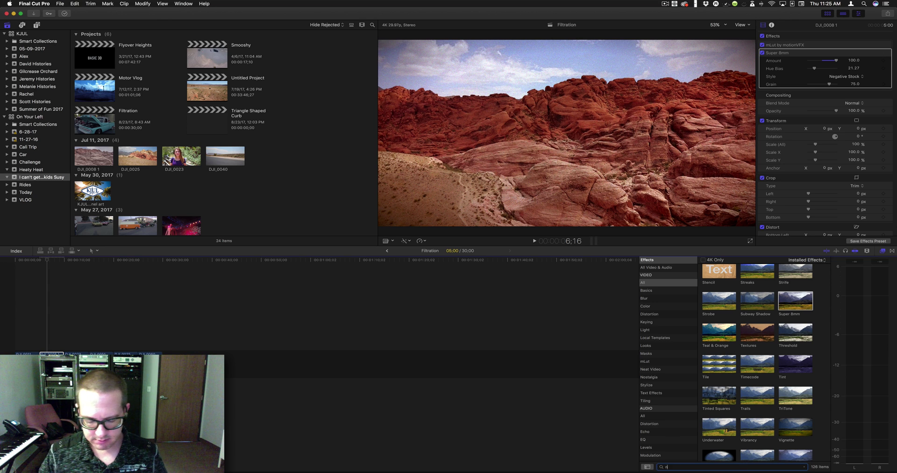
text(egative)
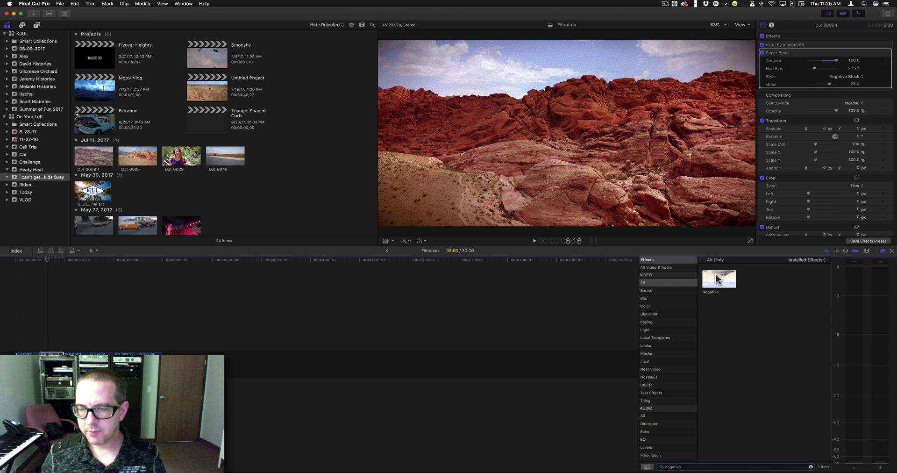
drag(720, 279, 47, 348)
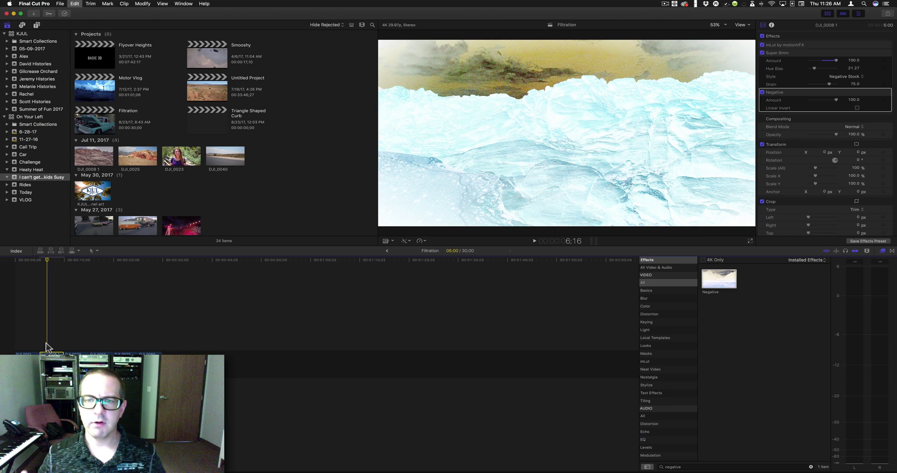
key(Delete)
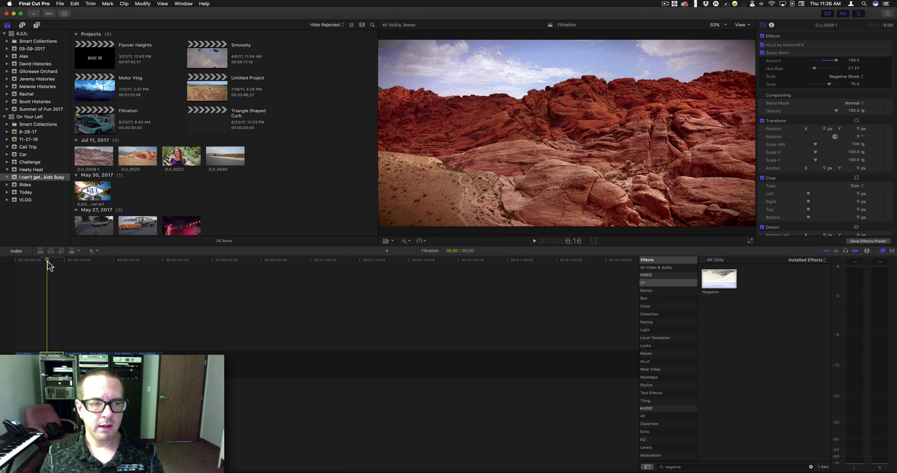
Compare Negative Stock with Reversal Stock, settling on Reversal Stock as the Super 8mm style.
click(46, 260)
click(850, 76)
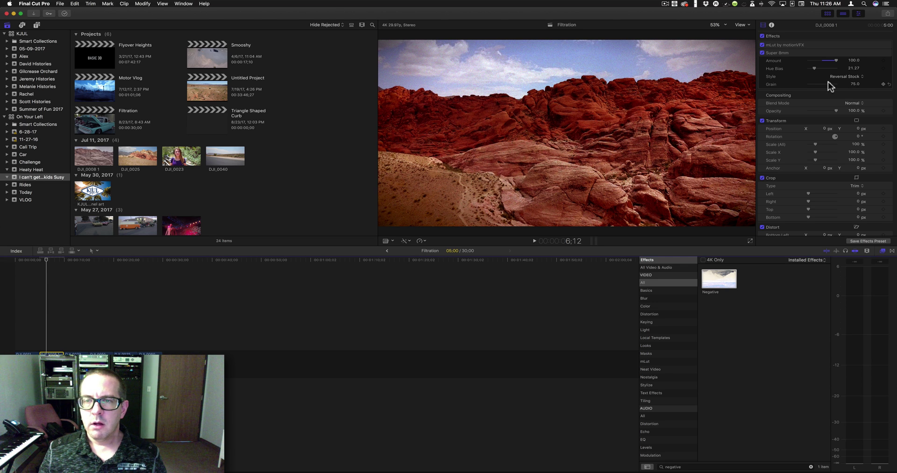
click(842, 83)
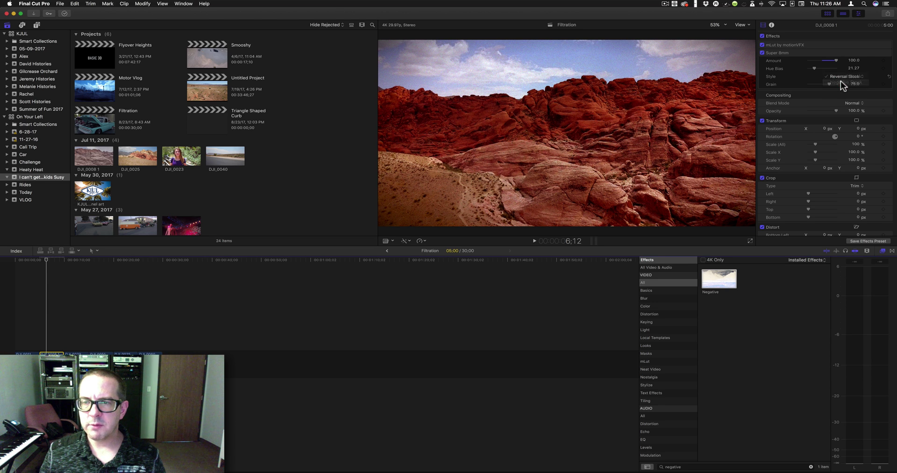
click(845, 76)
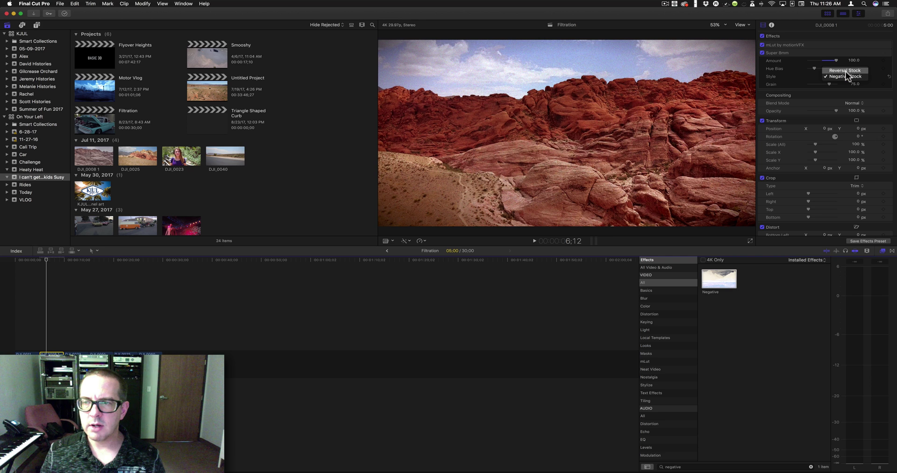
click(846, 71)
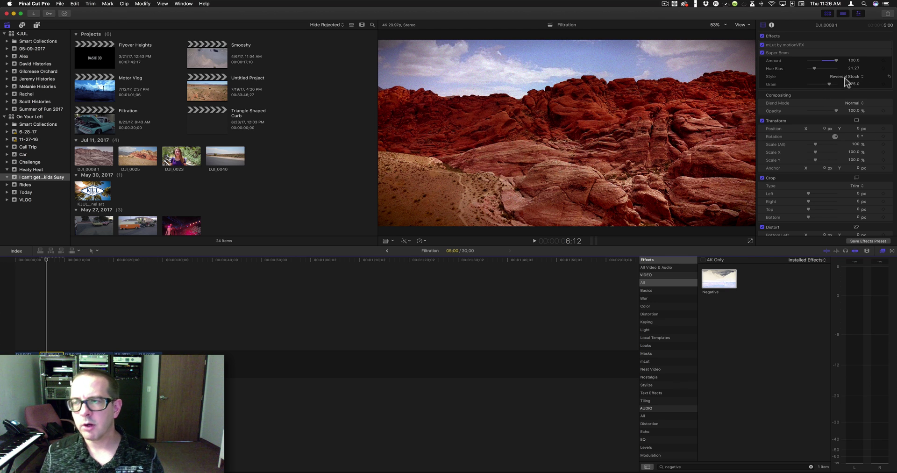
Drop Super 8mm Grain to 0, raise it to 100, and play the clip.
drag(828, 87, 810, 86)
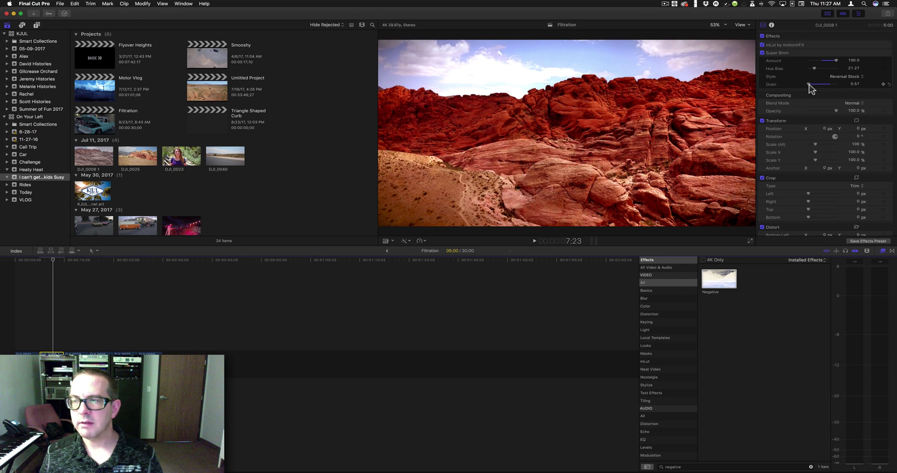
drag(808, 84, 861, 86)
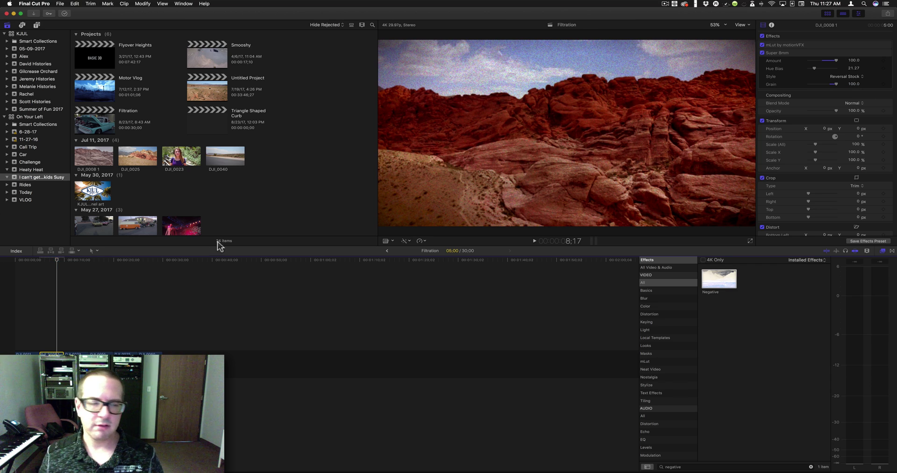
key(space)
key(space)
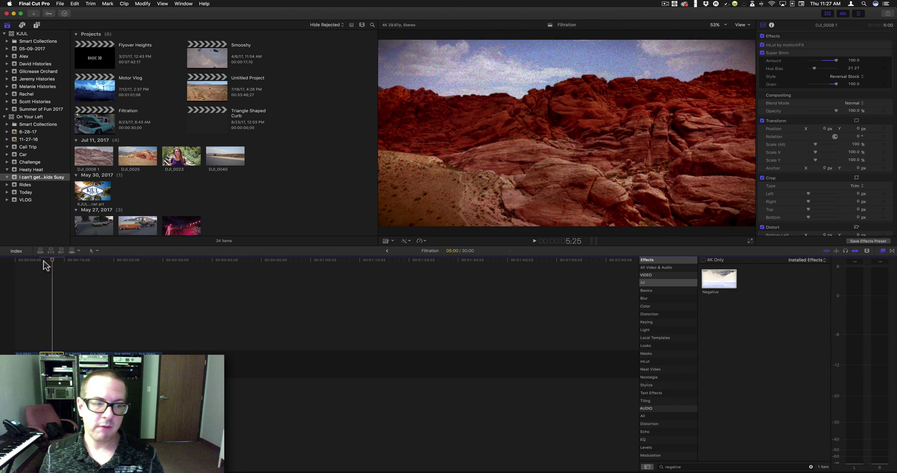
Replay the red-rock clip from its start and scrub to about 16 seconds to review the look.
key(space)
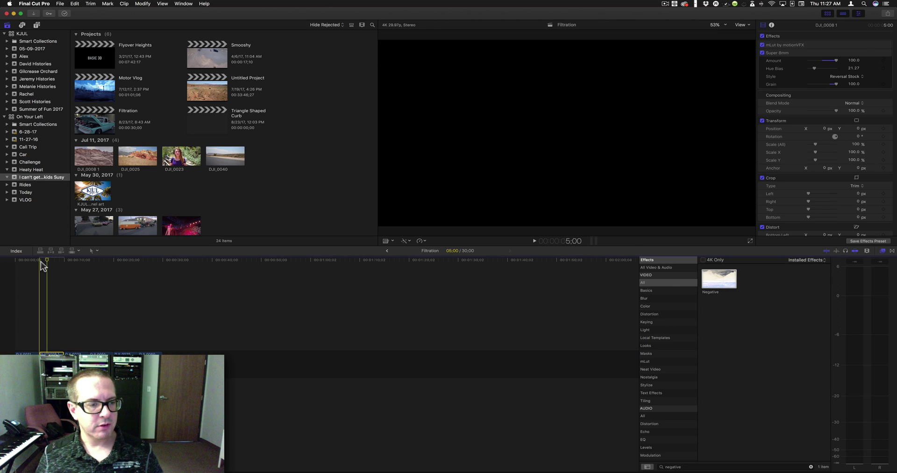
click(41, 263)
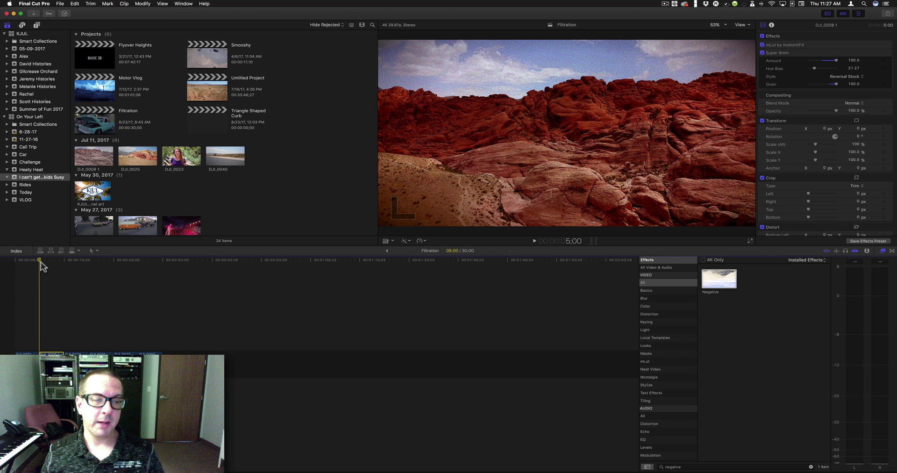
key(space)
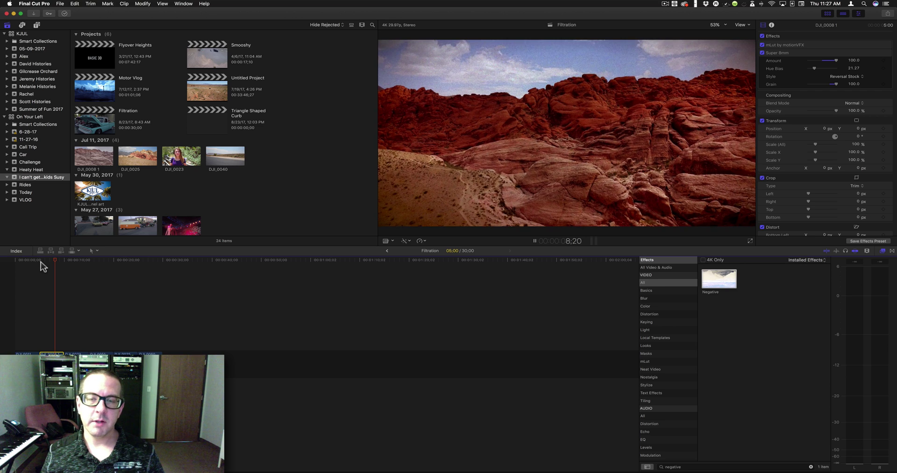
click(40, 262)
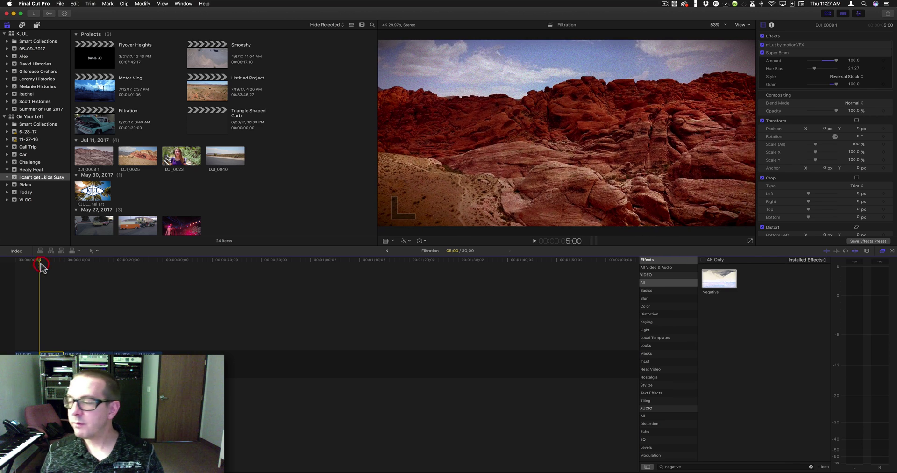
key(space)
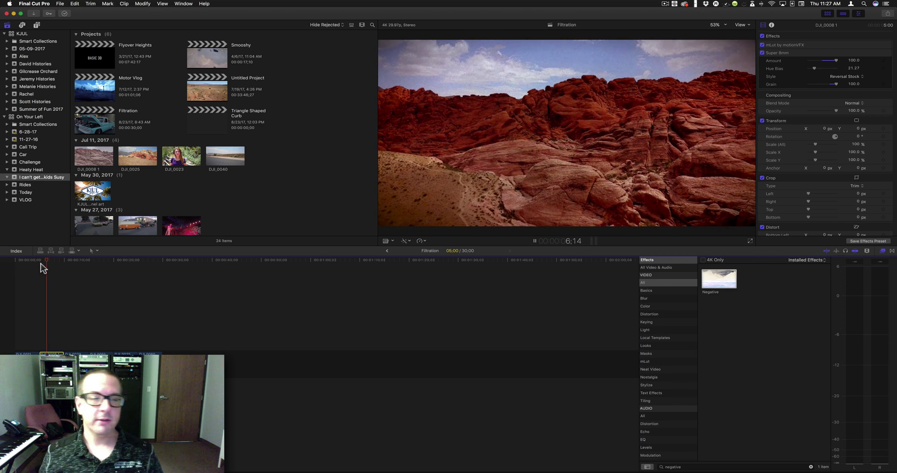
click(69, 260)
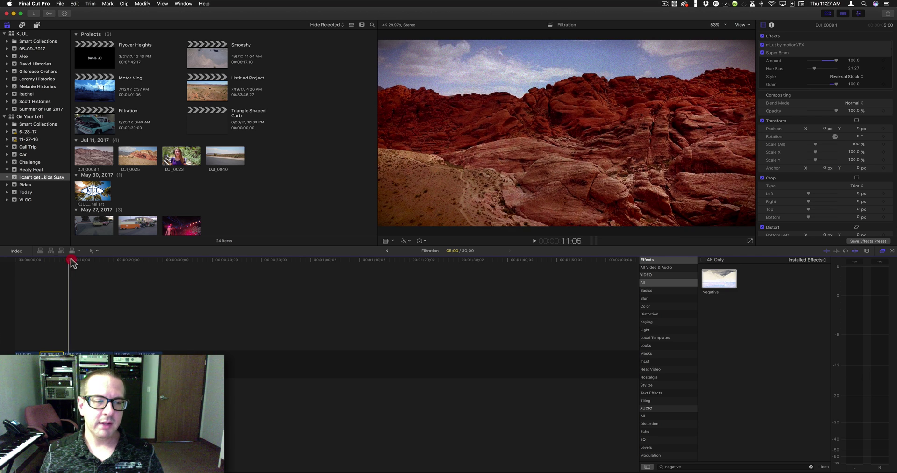
drag(70, 261, 120, 261)
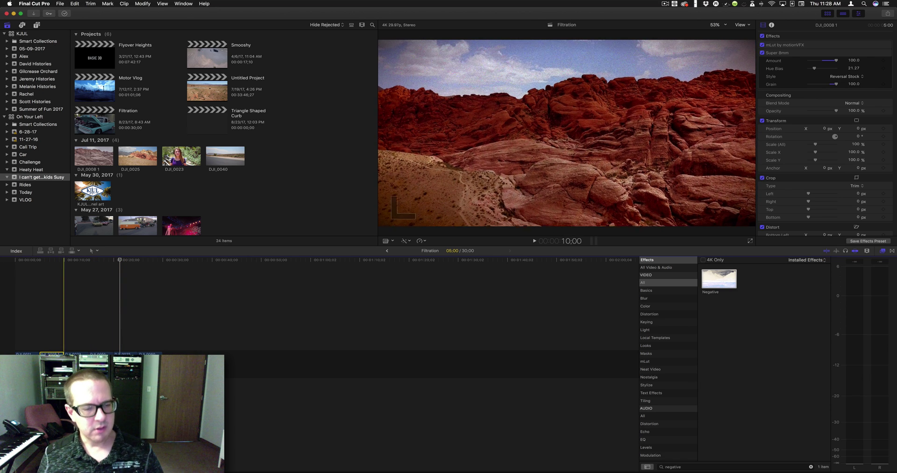
Paste only the Super 8mm effect onto clip DJI_0025, leaving out mLut, then go to its start.
click(126, 353)
key(super+shift+v)
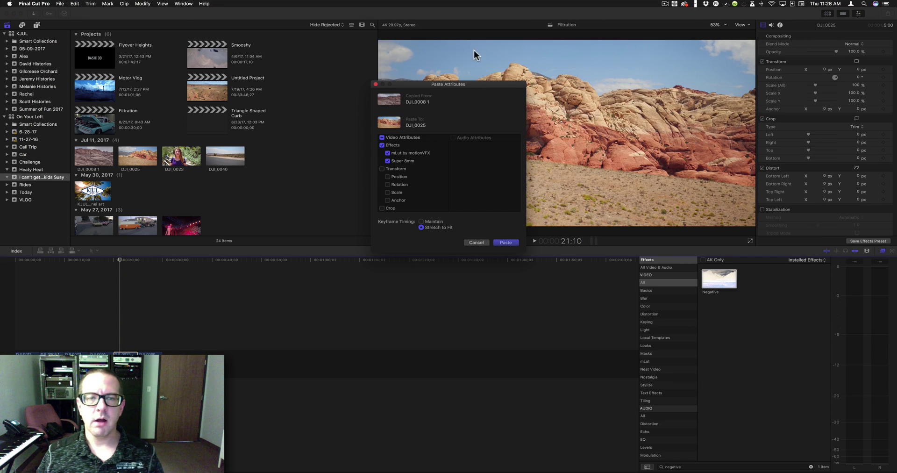
click(504, 242)
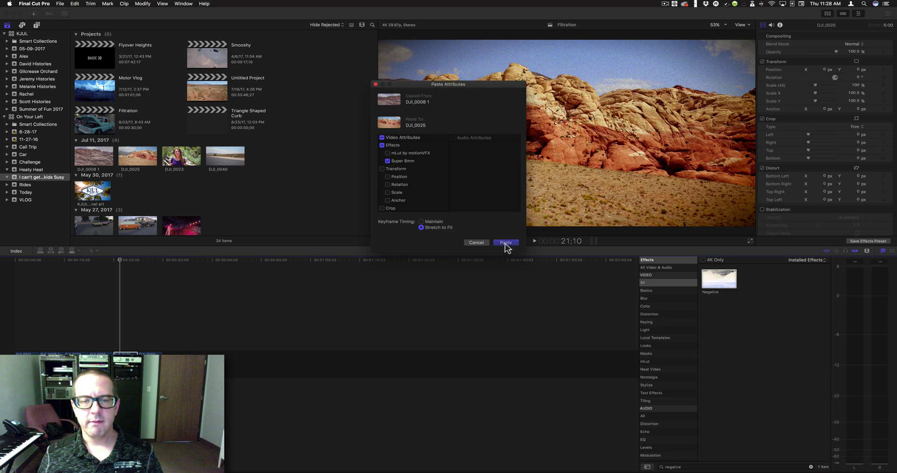
click(117, 258)
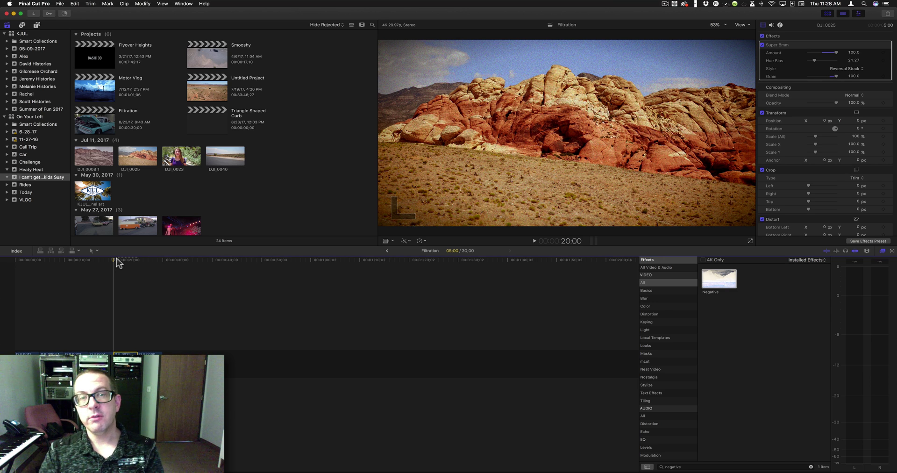
click(47, 260)
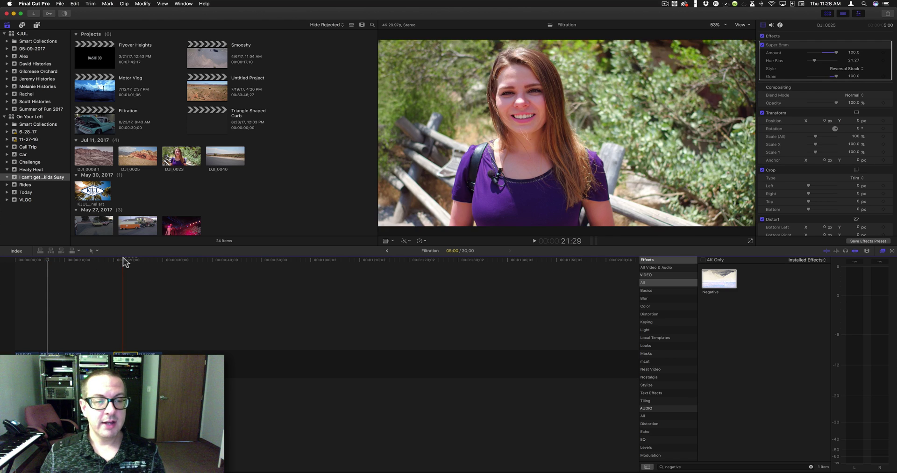
click(124, 260)
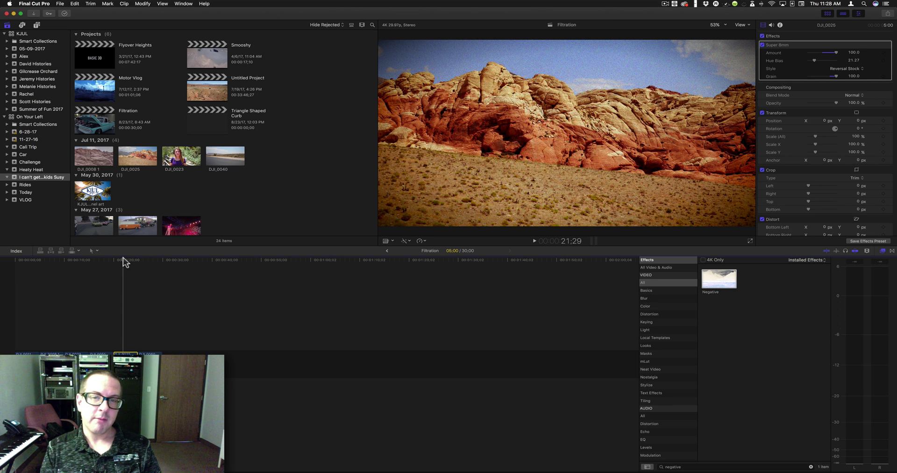
key(space)
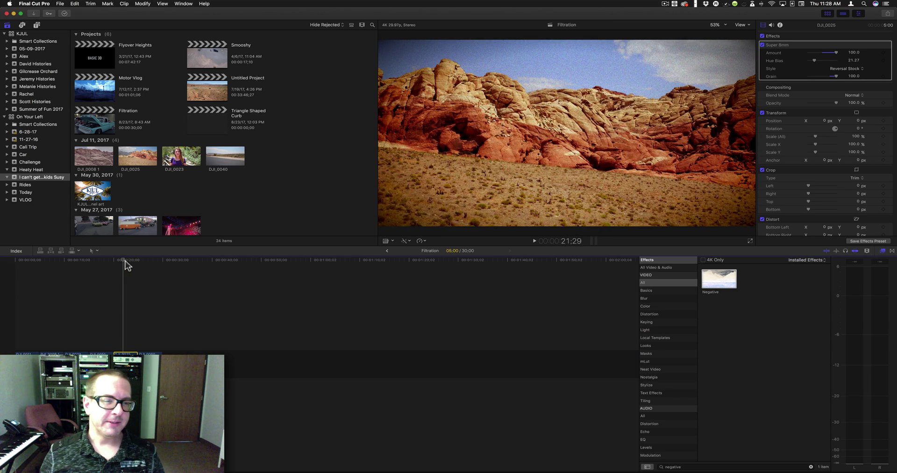
click(112, 265)
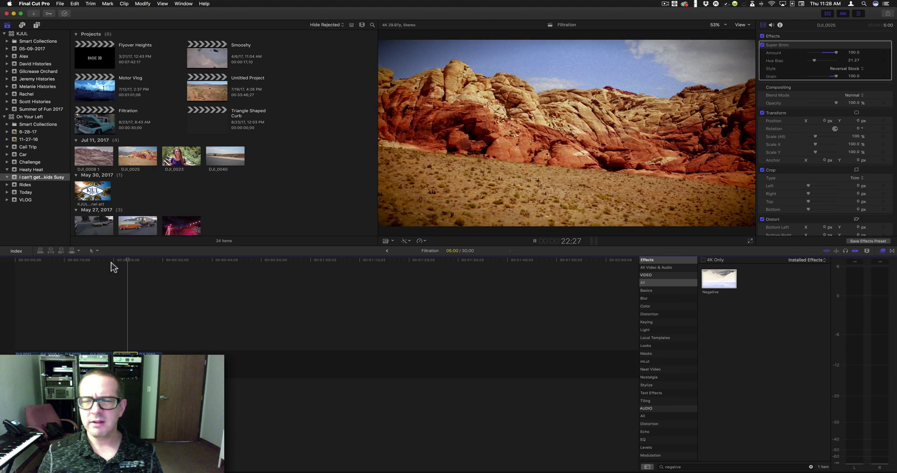
key(space)
click(115, 265)
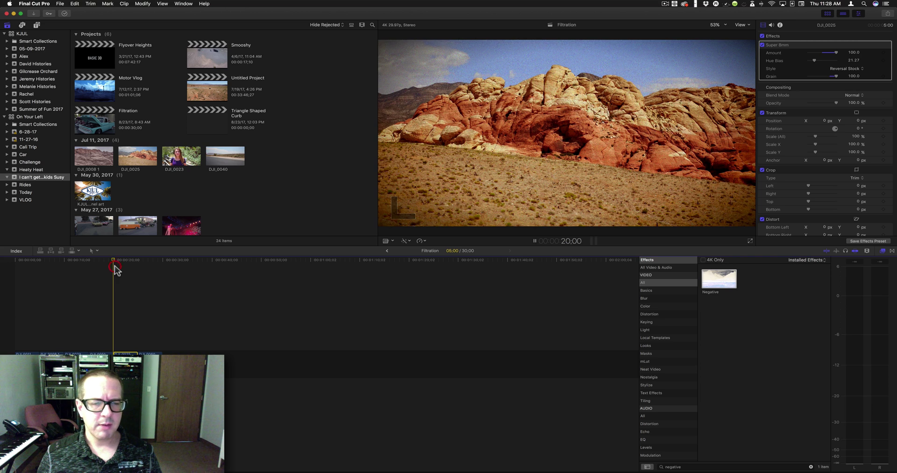
key(space)
key(space)
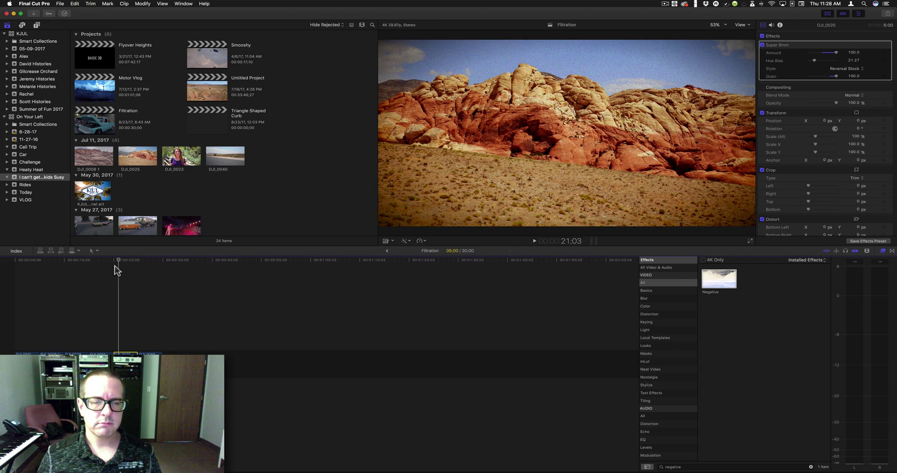
click(114, 265)
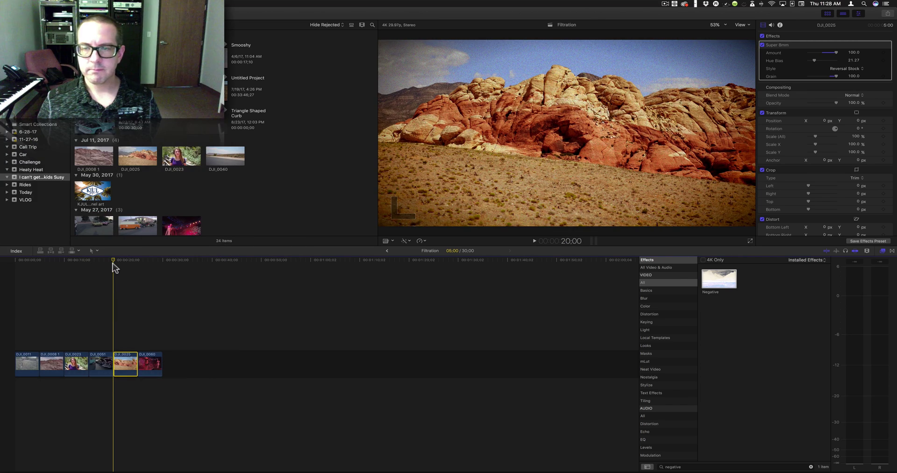
key(space)
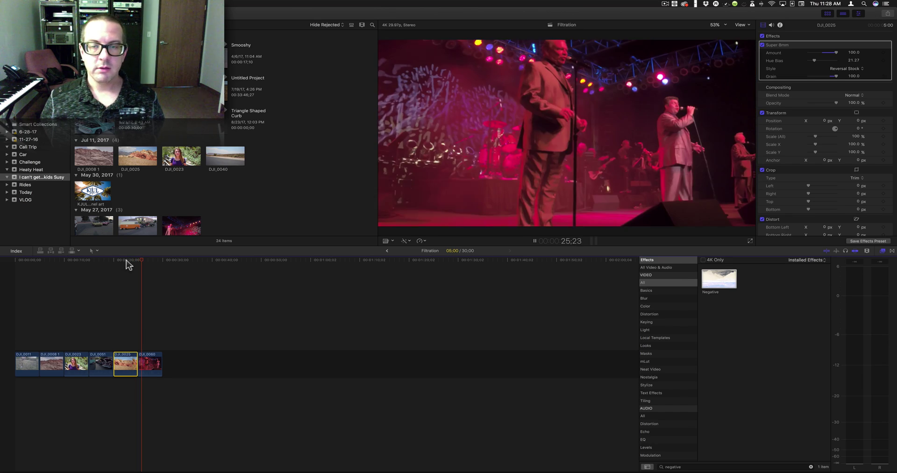
key(space)
click(124, 260)
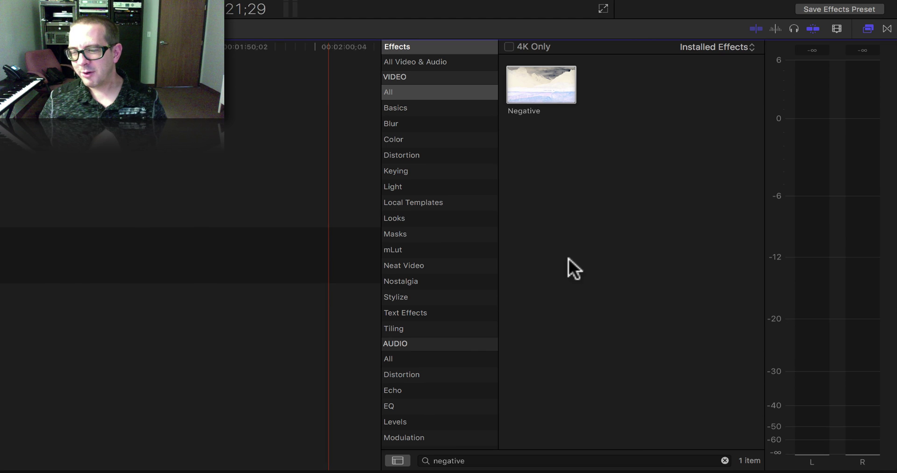
Clear the 'negative' effects search and scroll down the full list toward Super 8mm.
click(724, 460)
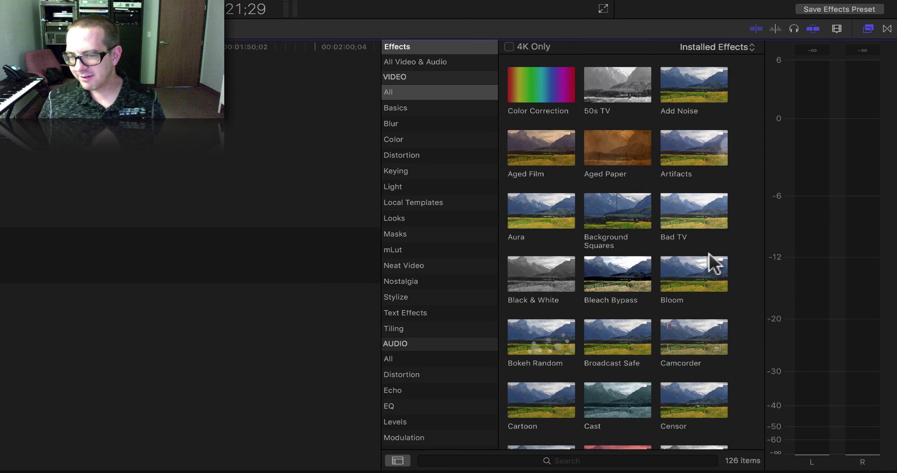
scroll(662, 335, down, 15)
scroll(662, 335, down, 12)
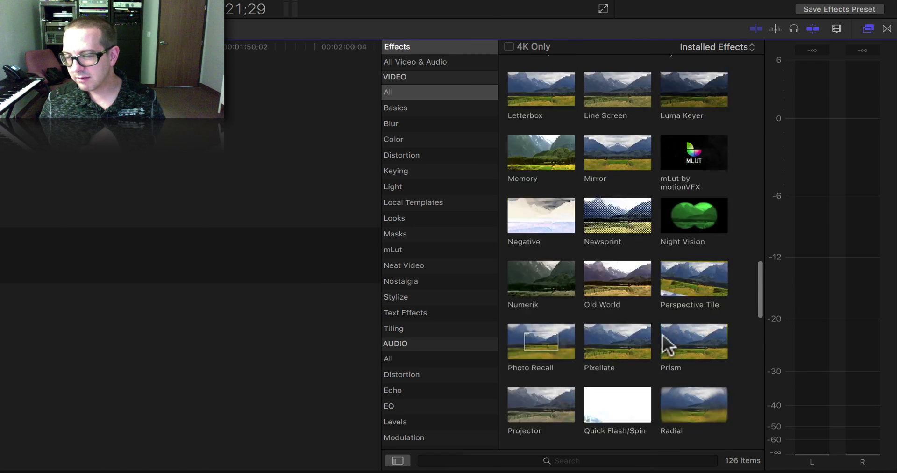
scroll(663, 335, down, 10)
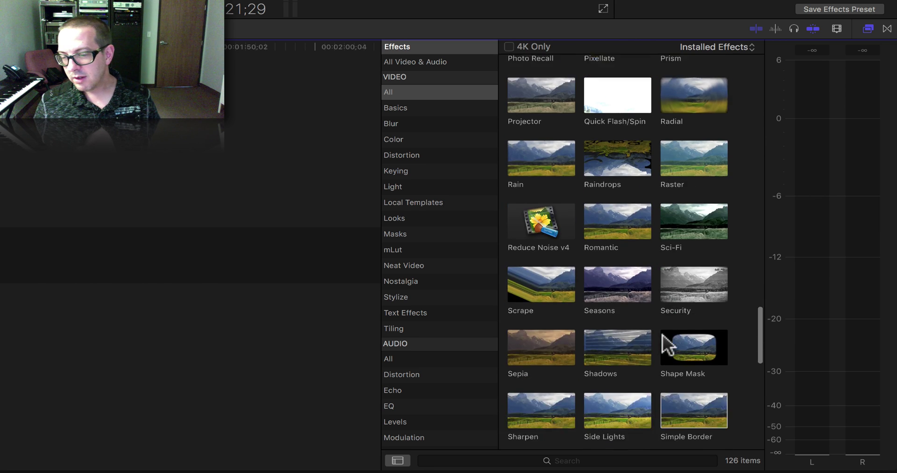
scroll(663, 334, down, 8)
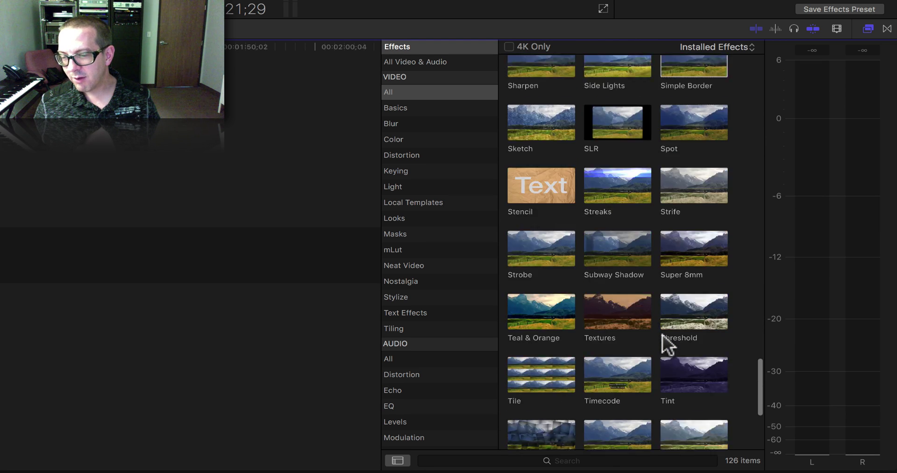